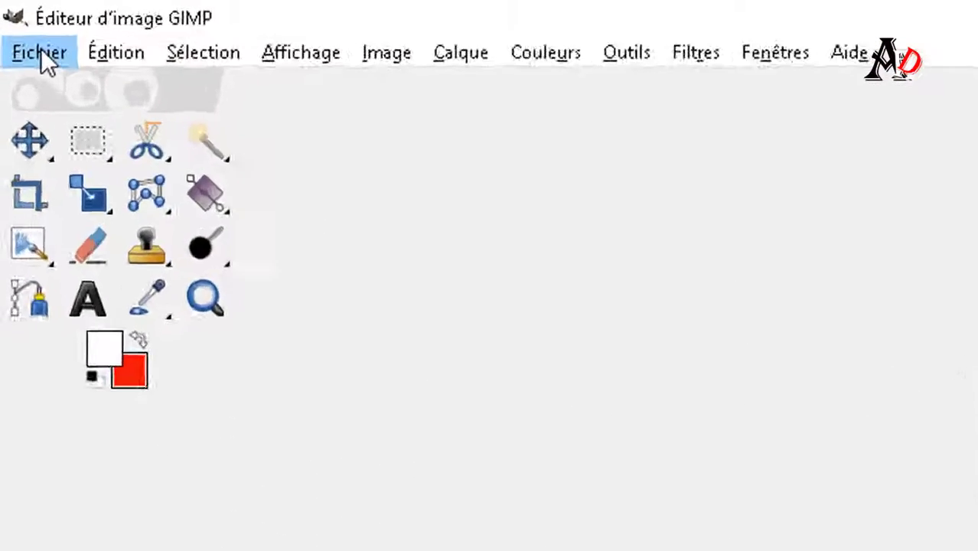
# Step: Browse the Fichier, Édition, Affichage and Aide menus to confirm GIMP's interface is French
pyautogui.click(17, 24)
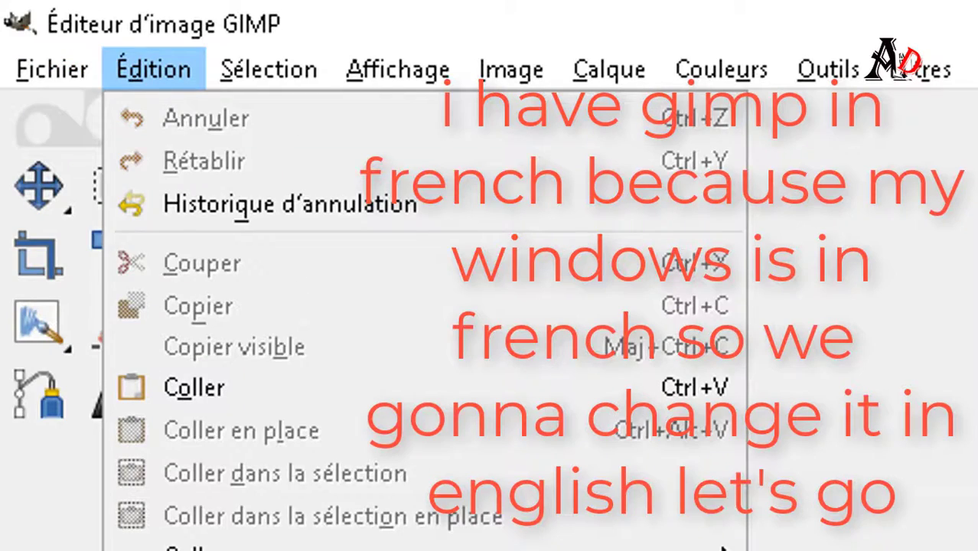
pyautogui.click(262, 73)
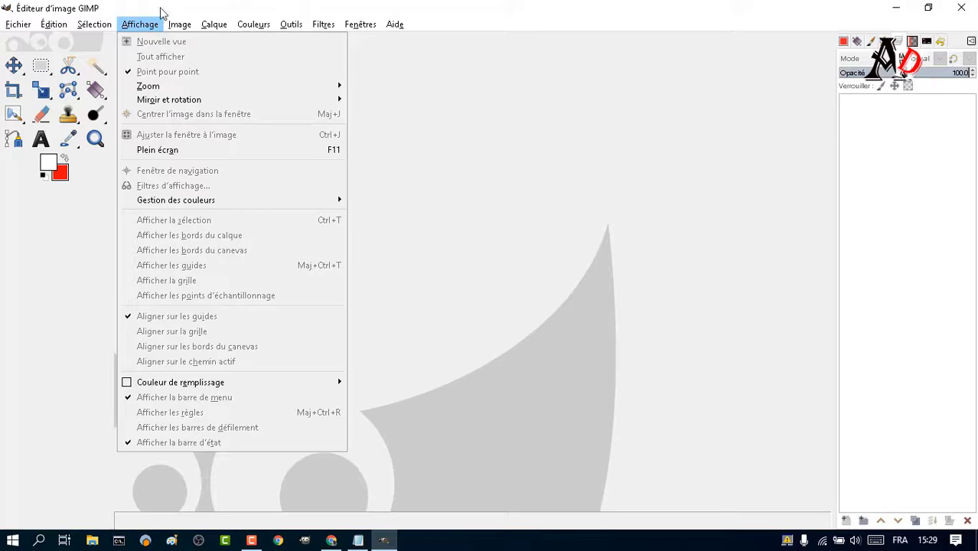
pyautogui.click(179, 25)
pyautogui.click(181, 27)
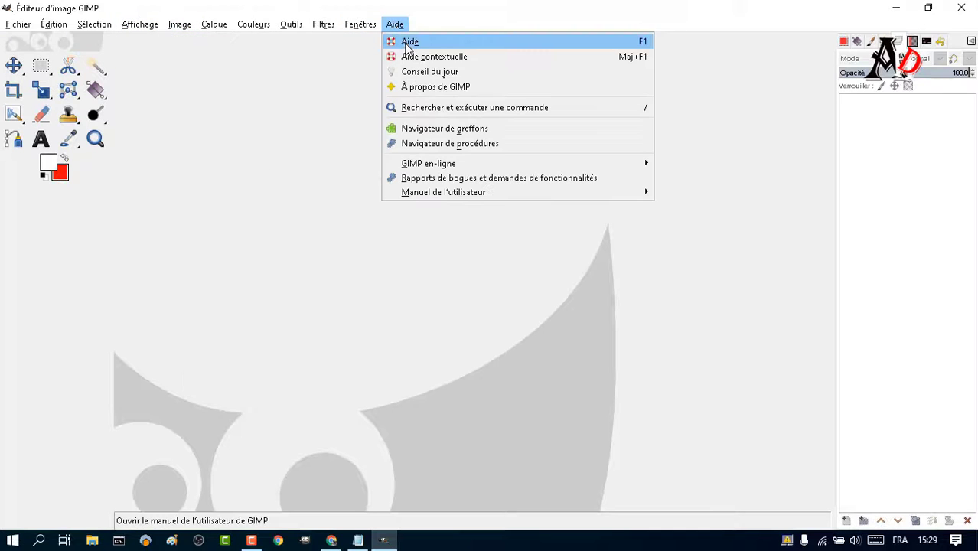
pyautogui.moveTo(444, 192)
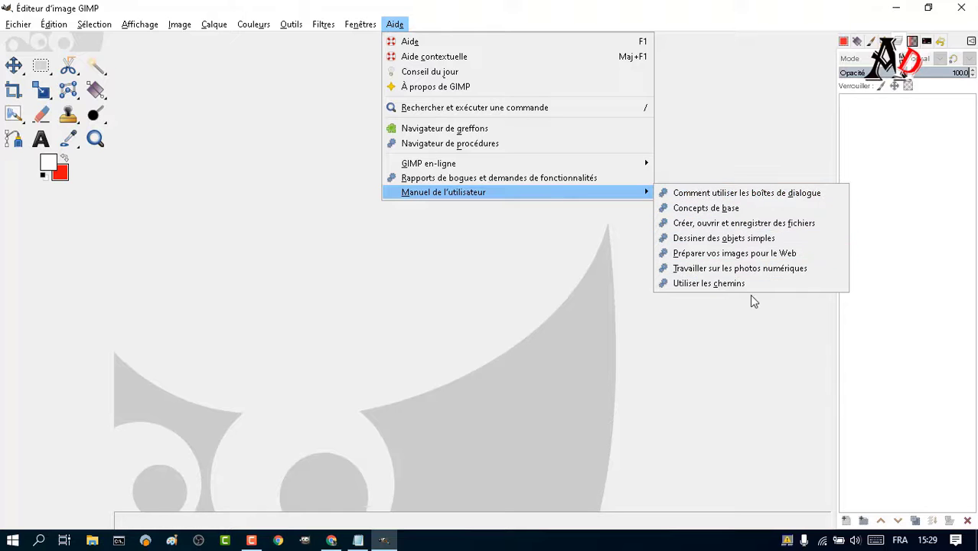
pyautogui.click(530, 271)
# Step: Close GIMP and open Panneau de configuration via a Windows search for 'control'
pyautogui.click(961, 7)
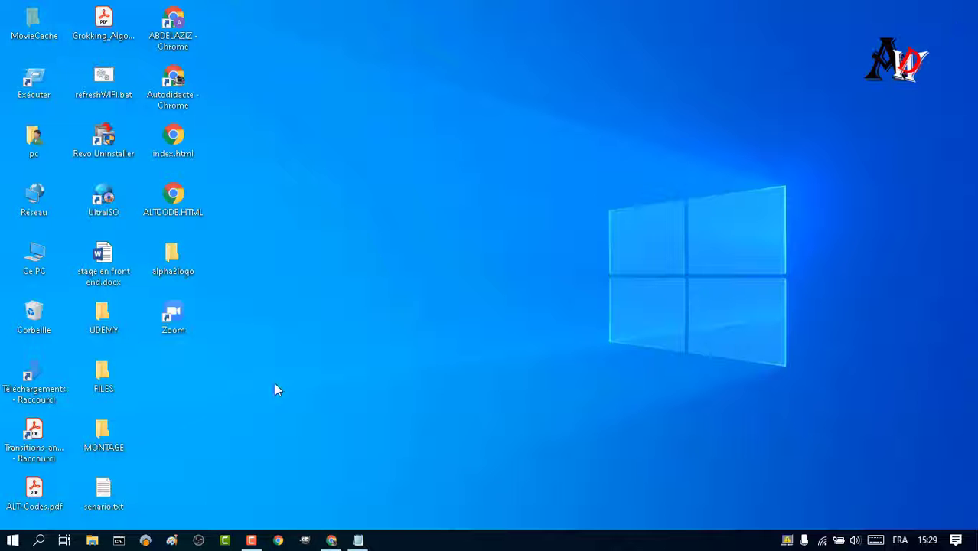
pyautogui.click(13, 541)
pyautogui.write('co')
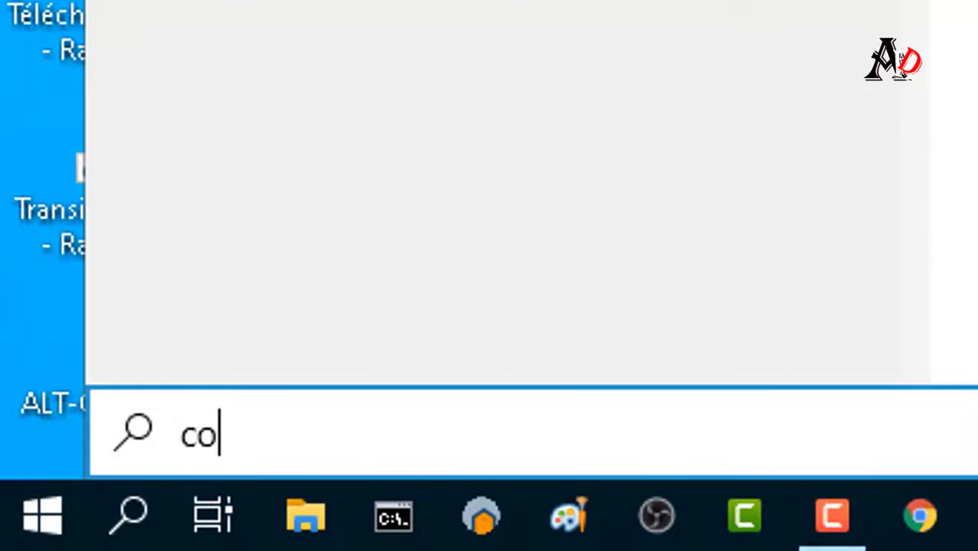
pyautogui.write('ntr')
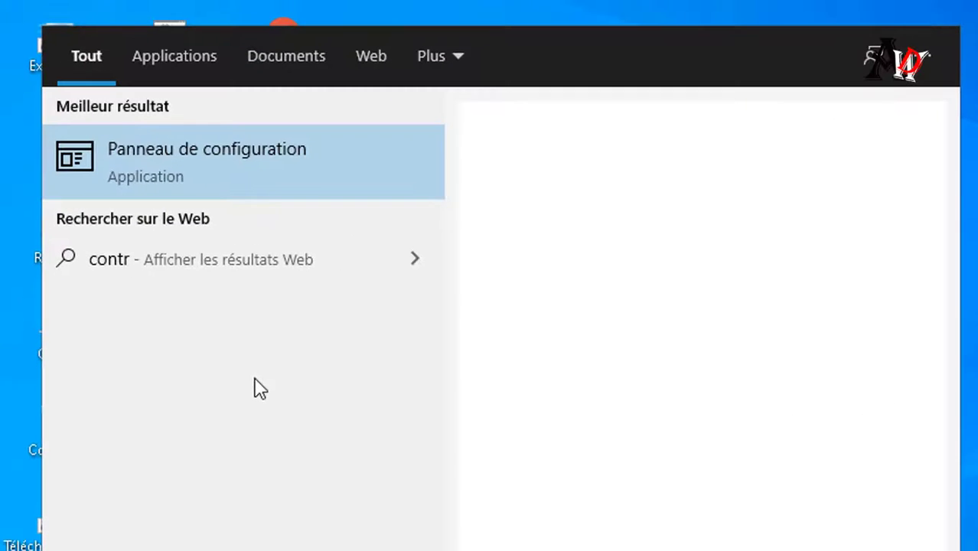
pyautogui.write('ol')
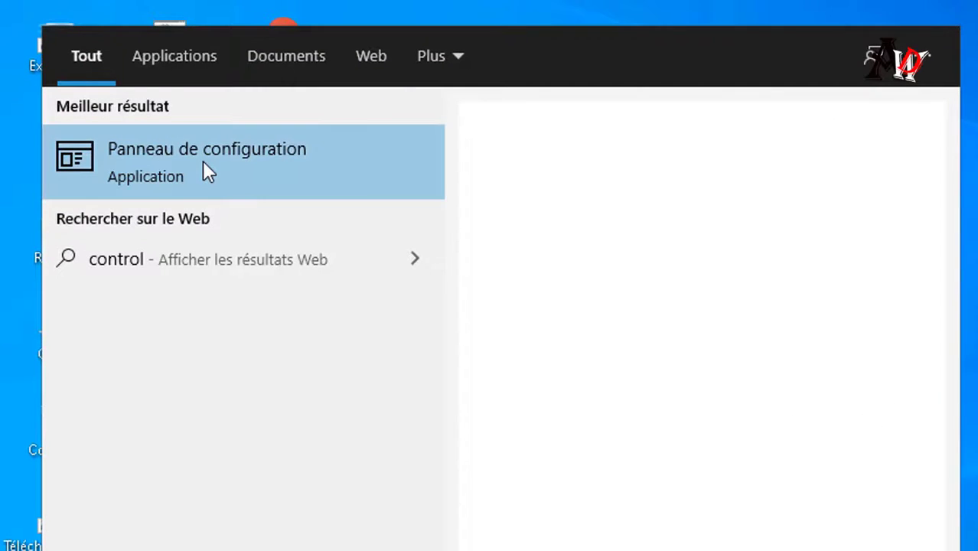
pyautogui.click(203, 163)
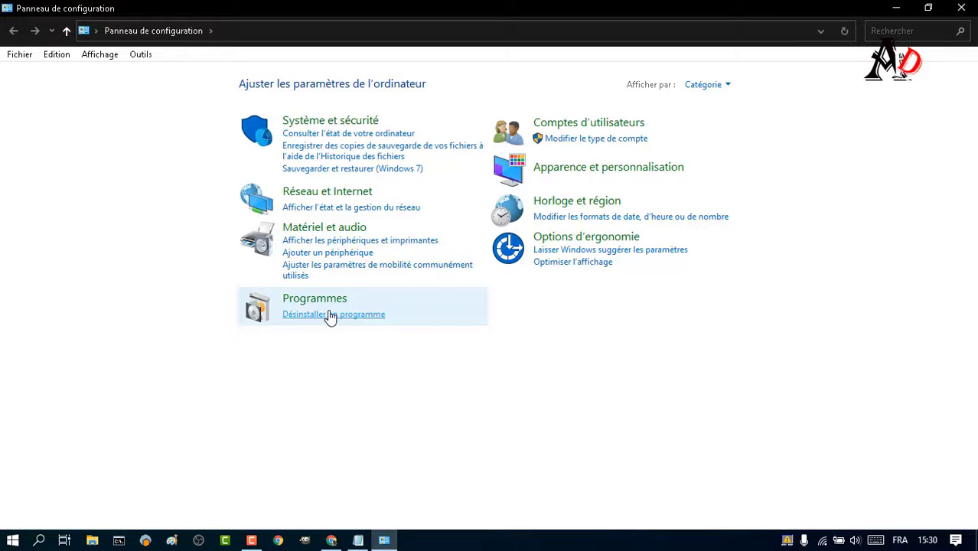
# Step: Select GIMP 2.10.24 under Désinstaller un programme and start uninstalling it
pyautogui.click(331, 316)
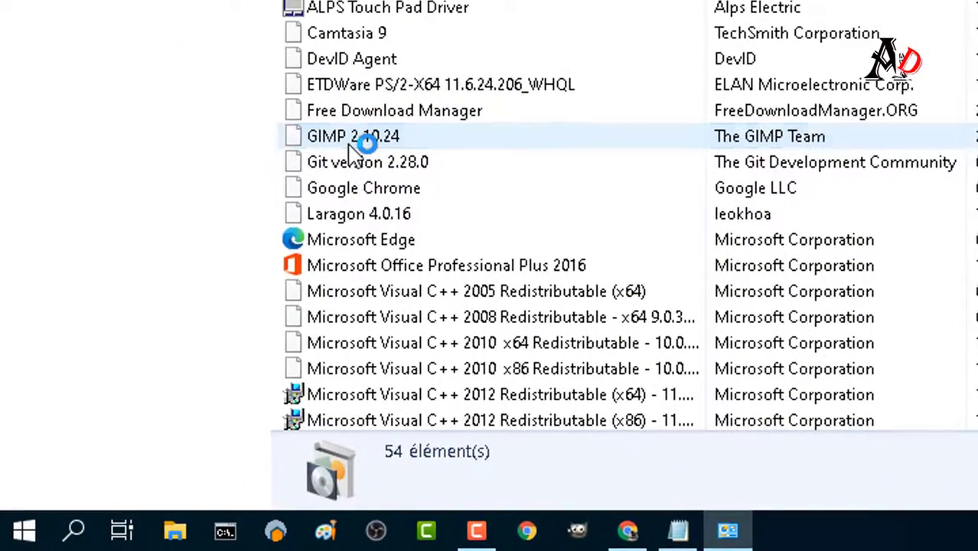
pyautogui.click(352, 138)
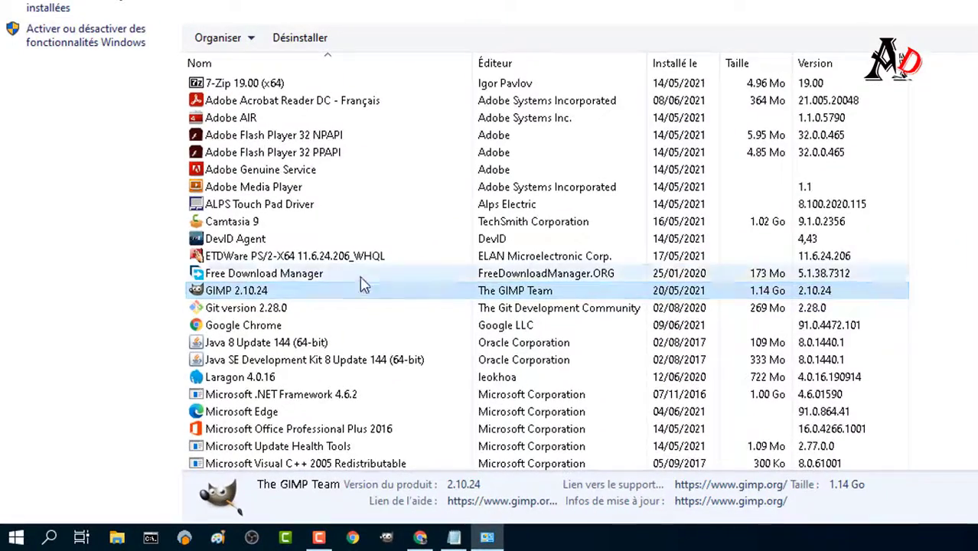
pyautogui.click(312, 47)
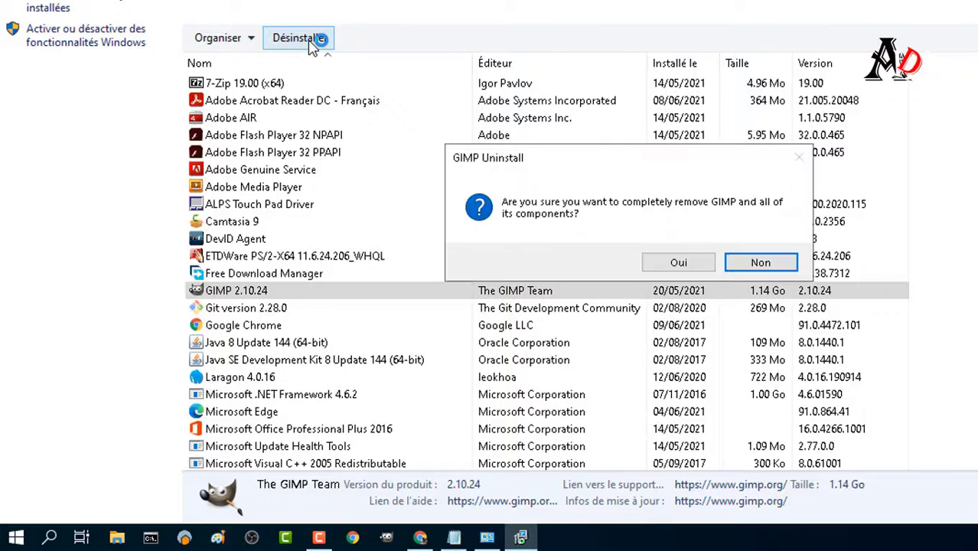
# Step: Confirm removing GIMP with all its components, acknowledge success, and show the desktop
pyautogui.click(695, 263)
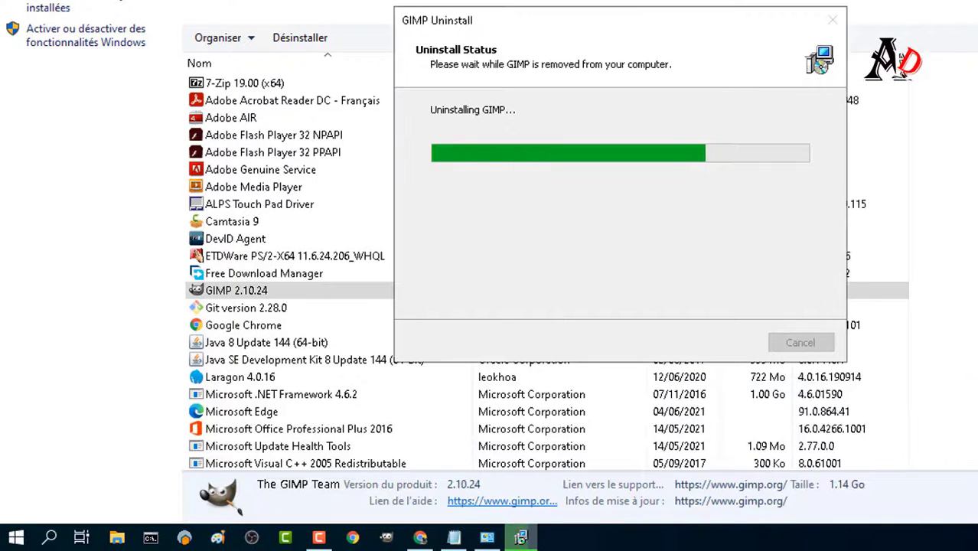
pyautogui.click(319, 538)
pyautogui.click(319, 538)
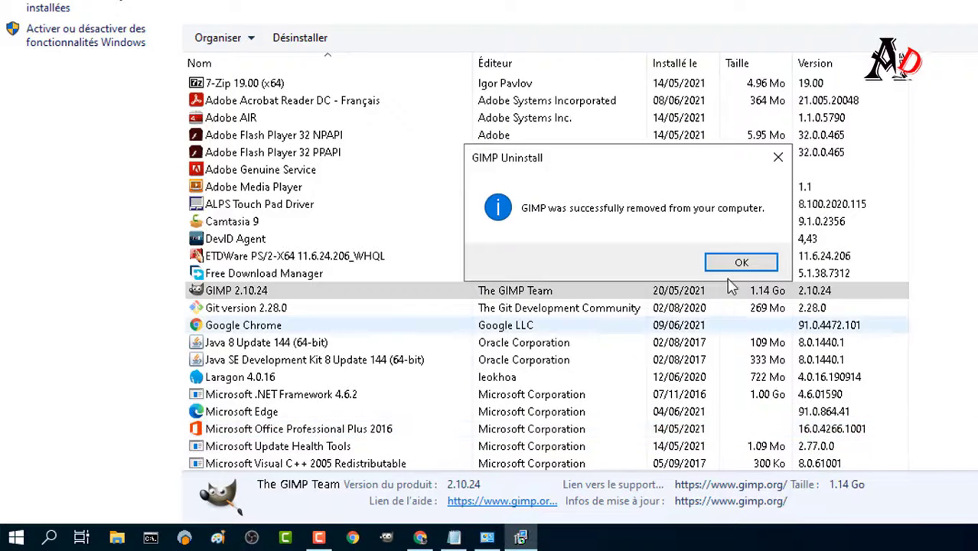
pyautogui.click(714, 262)
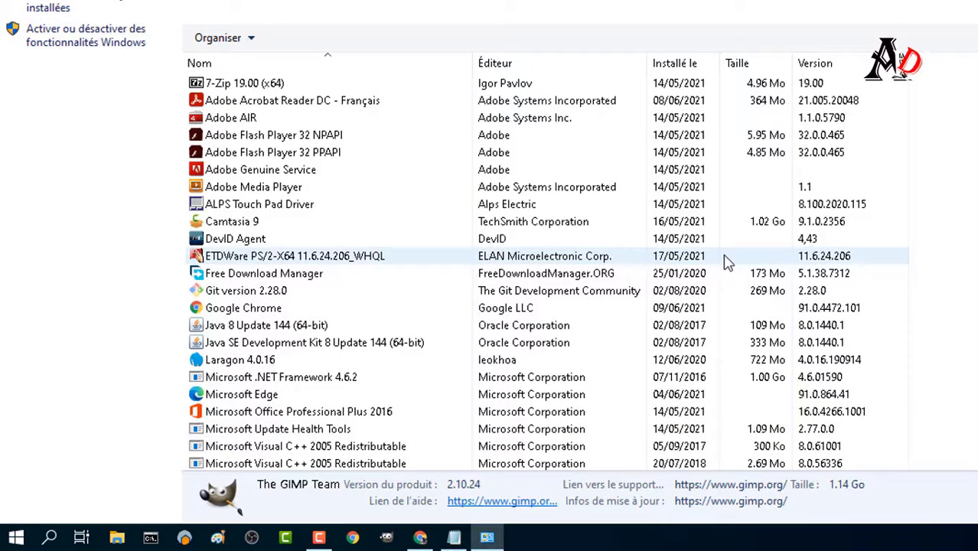
pyautogui.press('super+d')
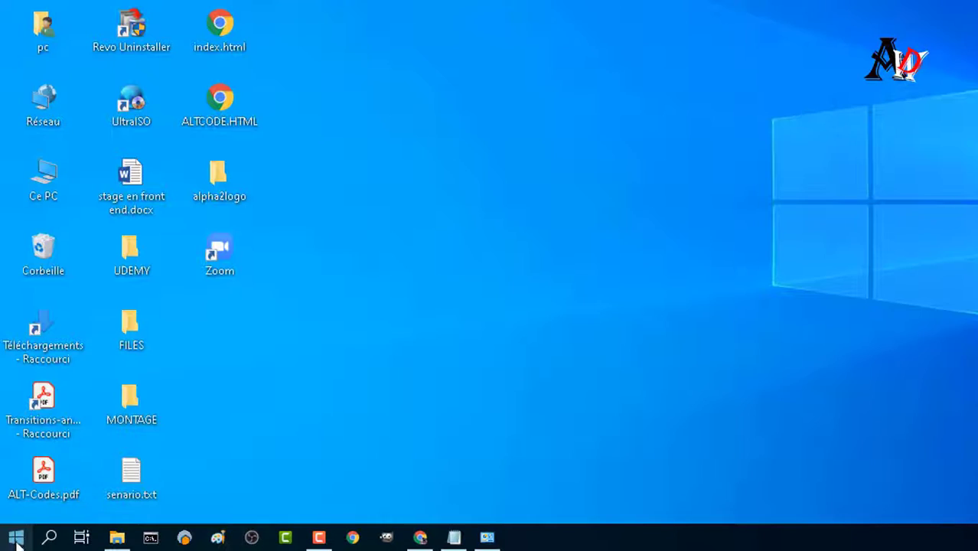
# Step: Restart the PC using the Start menu power options (Redémarrer)
pyautogui.click(17, 539)
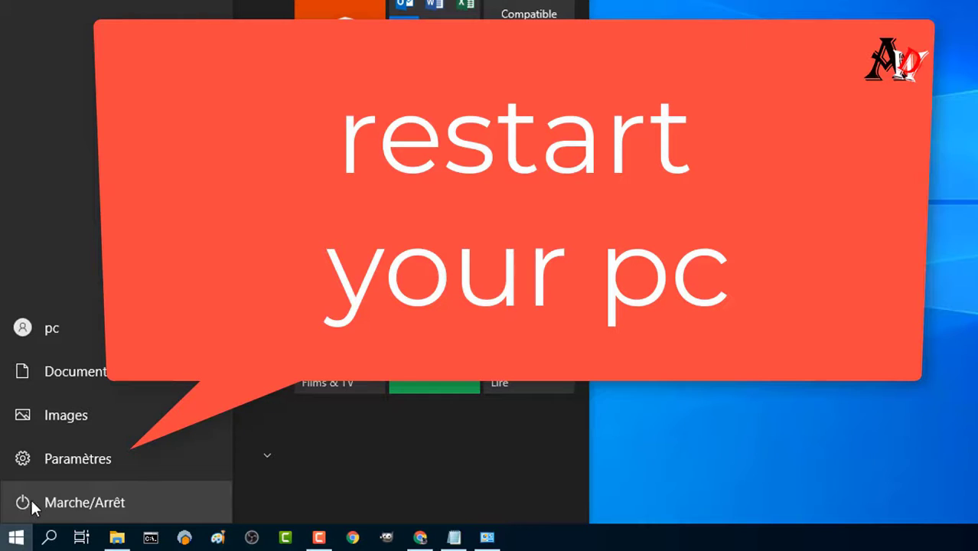
pyautogui.click(35, 499)
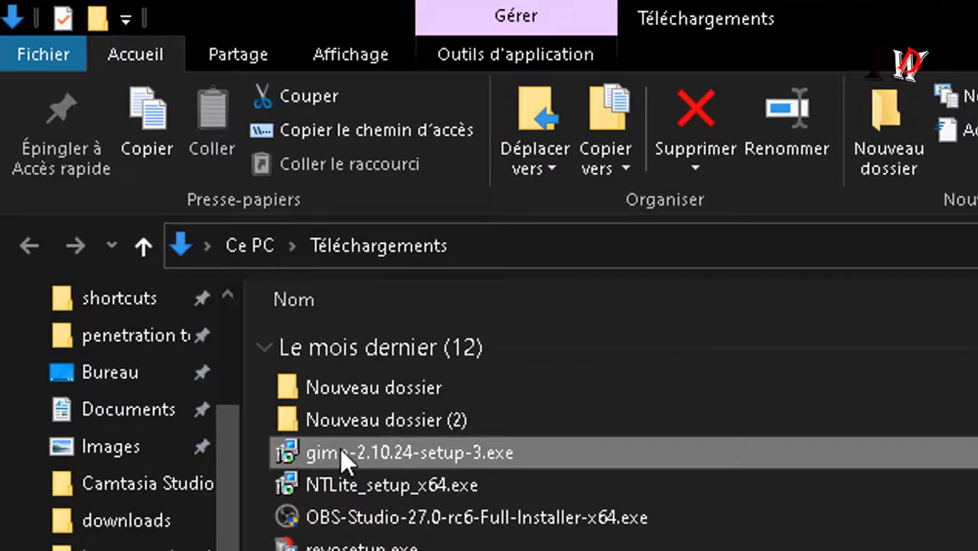
# Step: Launch gimp-2.10.24-setup-3.exe from Téléchargements, installing for all users
pyautogui.doubleClick(339, 449)
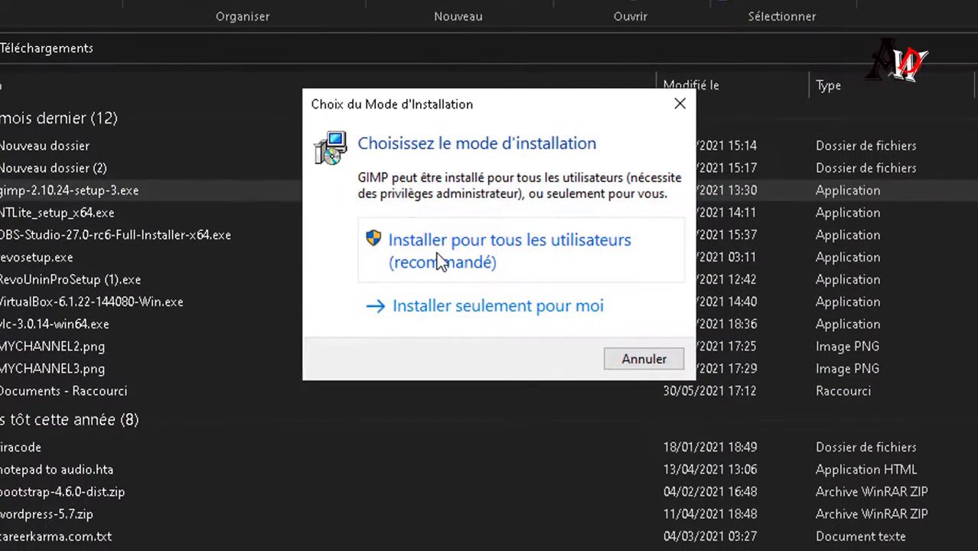
pyautogui.click(440, 261)
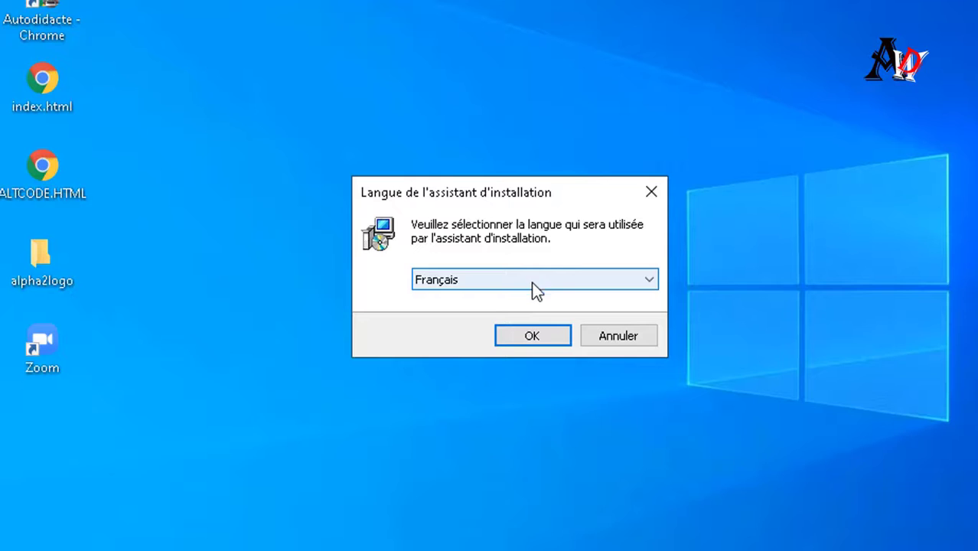
# Step: Keep Français as setup language, choose Personnaliser, and read the GPL licence to its end
pyautogui.click(533, 338)
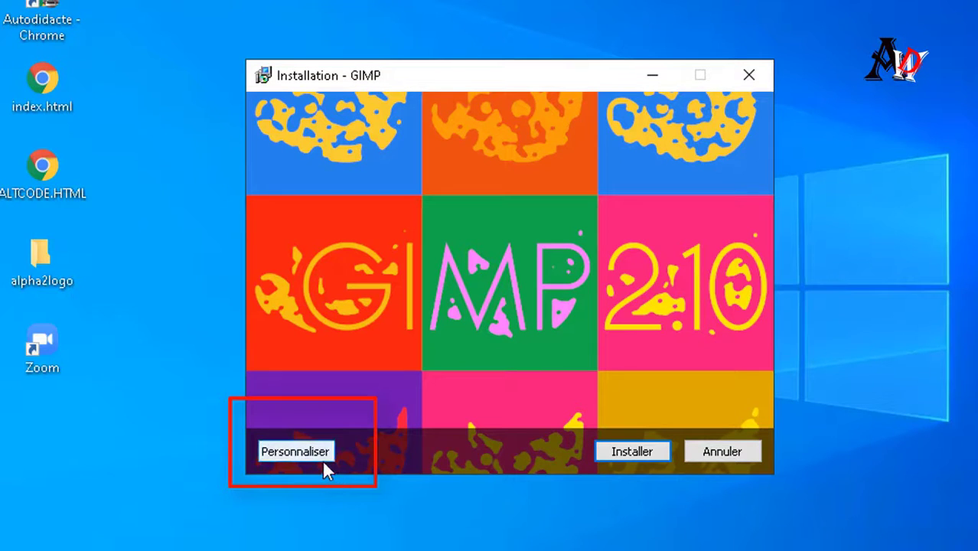
pyautogui.click(311, 451)
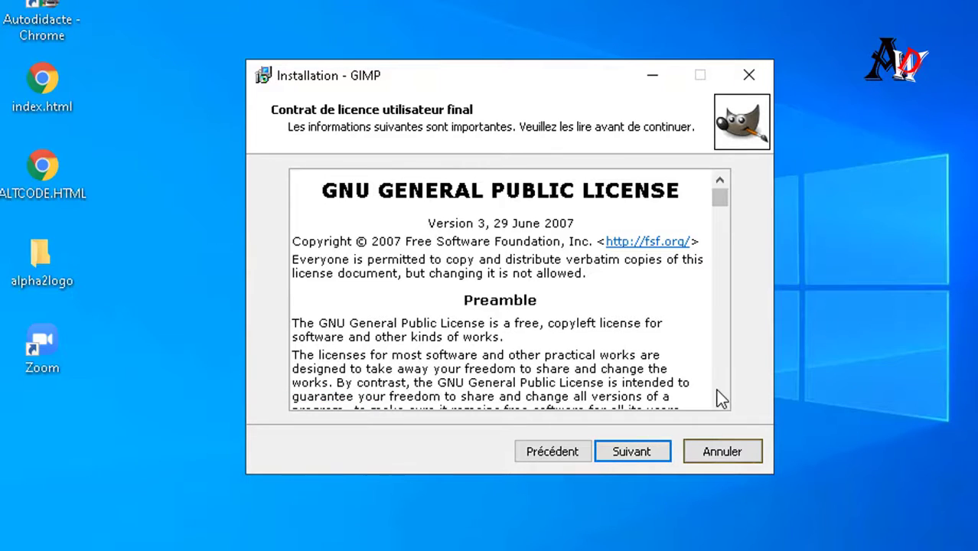
pyautogui.scroll(-5, 719, 397)
pyautogui.scroll(-15, 719, 398)
pyautogui.scroll(-5, 720, 397)
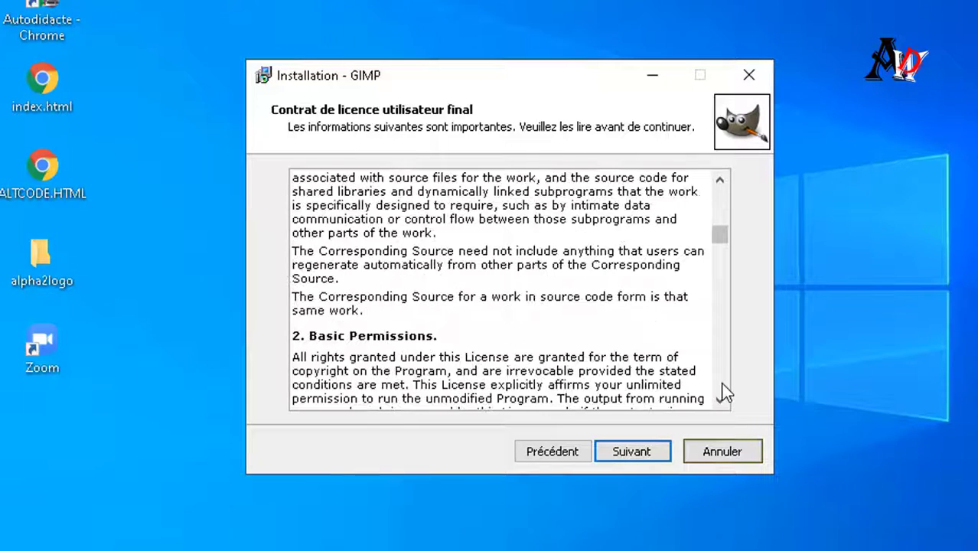
pyautogui.scroll(-4, 722, 392)
pyautogui.scroll(-10, 723, 392)
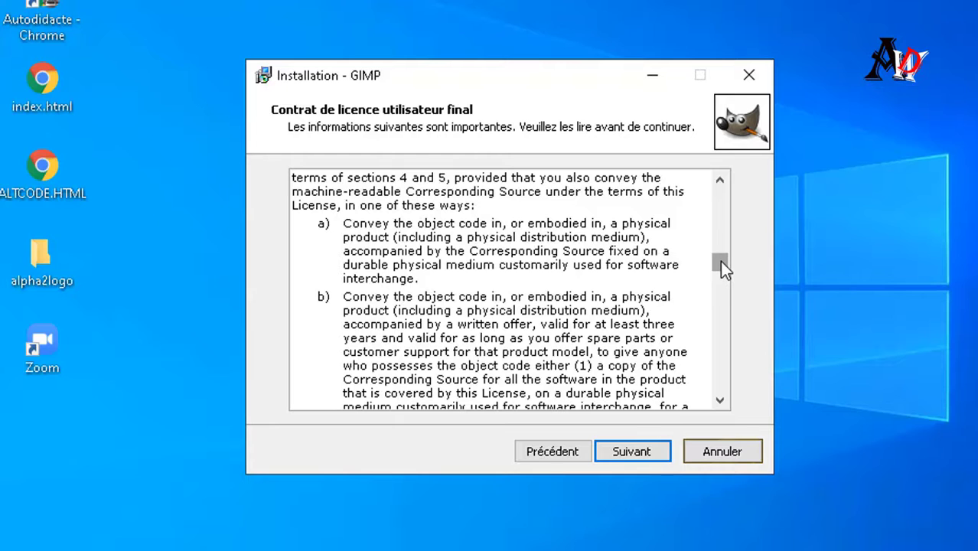
pyautogui.moveTo(721, 261); pyautogui.dragTo(721, 397)
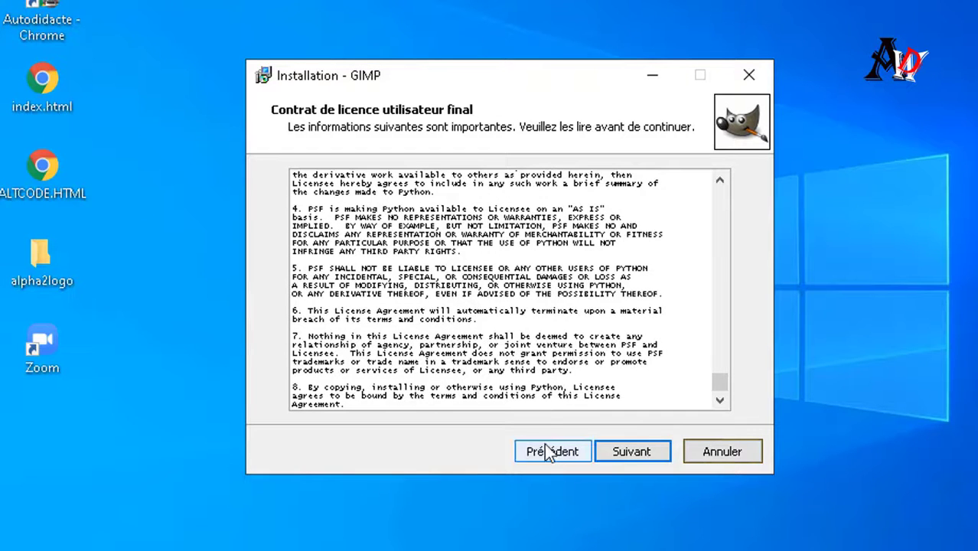
pyautogui.click(634, 451)
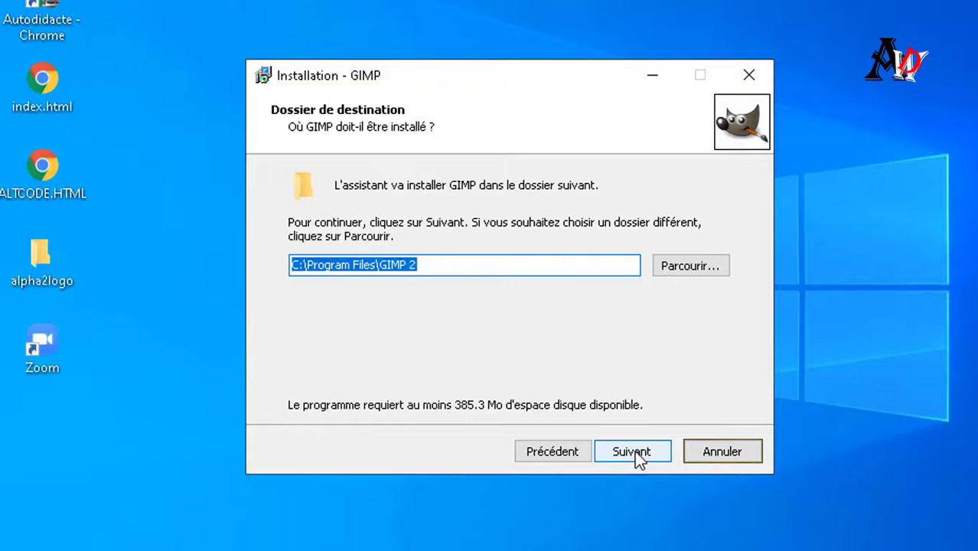
# Step: Browse for a new installation folder and expand the S: drive
pyautogui.click(675, 267)
pyautogui.scroll(-3, 567, 319)
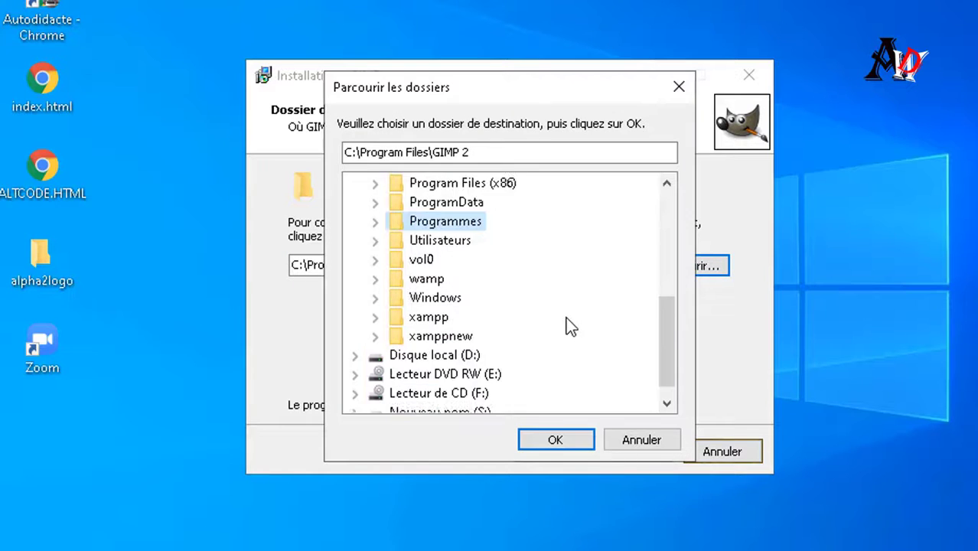
pyautogui.scroll(-1, 567, 318)
pyautogui.click(443, 394)
pyautogui.click(357, 393)
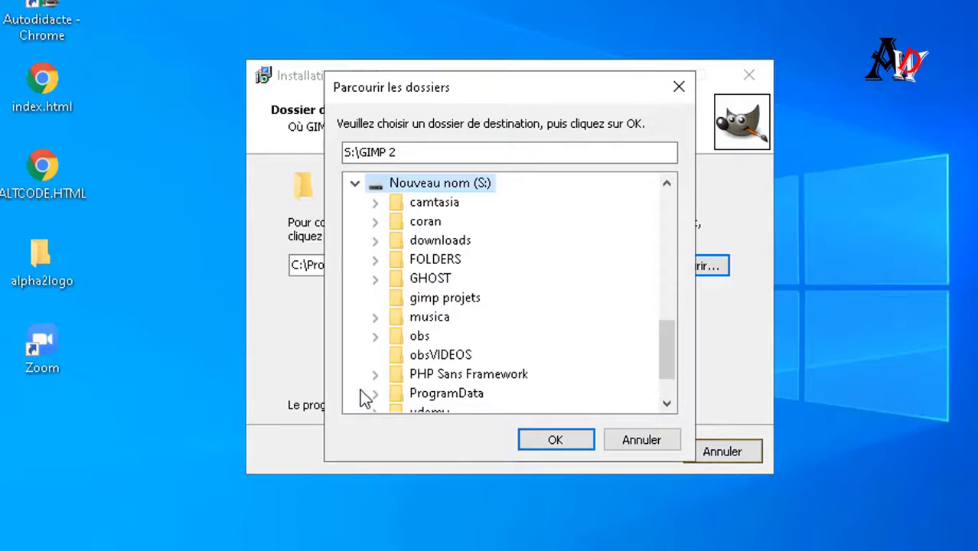
pyautogui.scroll(-1, 518, 317)
pyautogui.scroll(1, 490, 299)
# Step: Select the downloads folder and accept S:\downloads\GIMP 2 as the destination
pyautogui.click(442, 242)
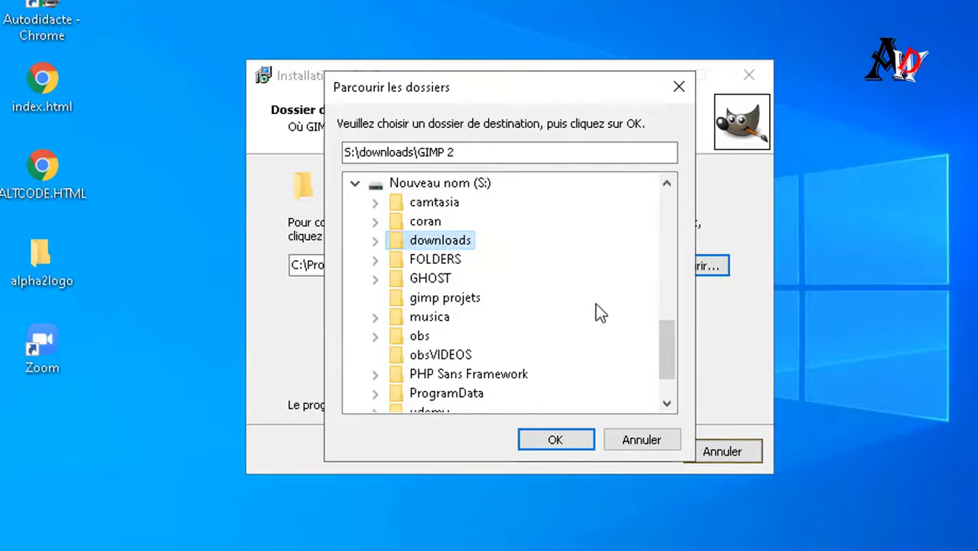
pyautogui.click(375, 242)
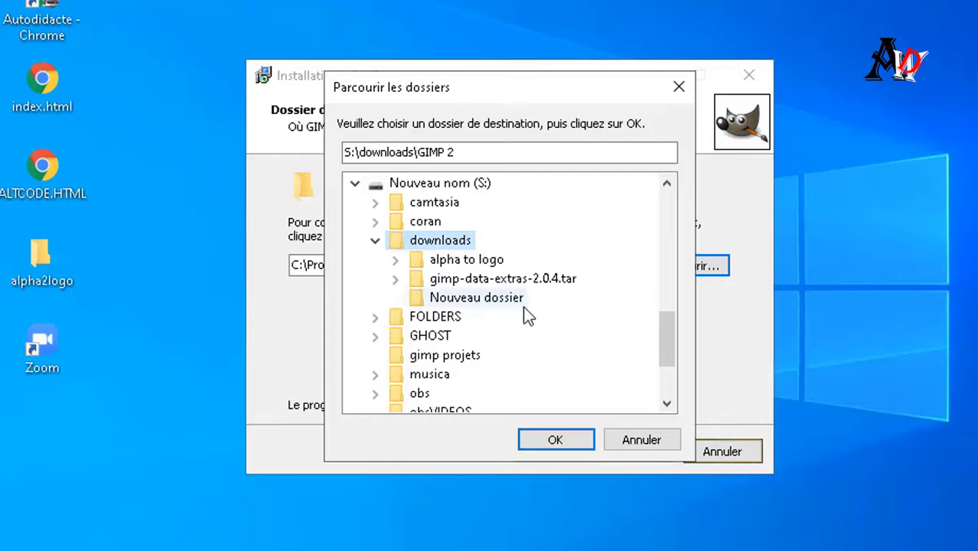
pyautogui.scroll(-2, 558, 290)
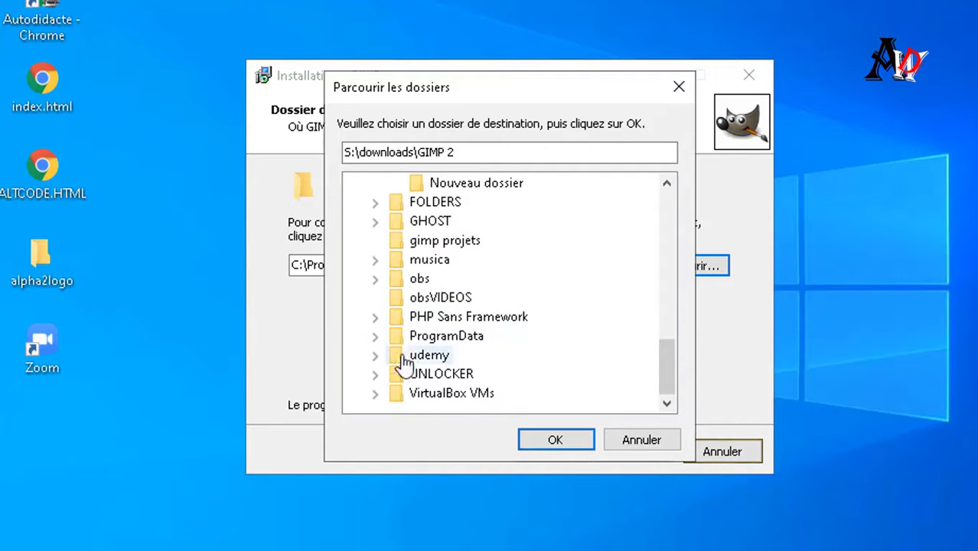
pyautogui.click(375, 336)
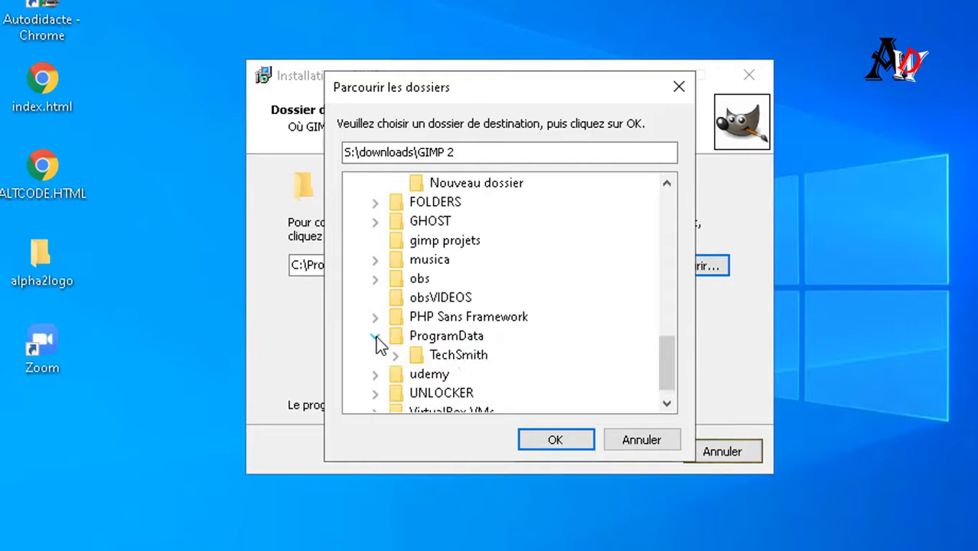
pyautogui.scroll(-1, 538, 345)
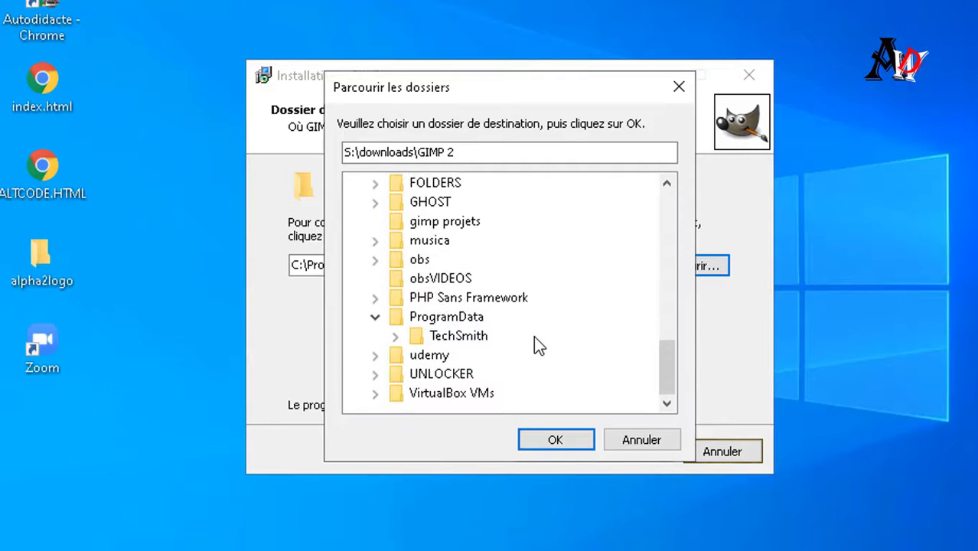
pyautogui.scroll(2, 535, 339)
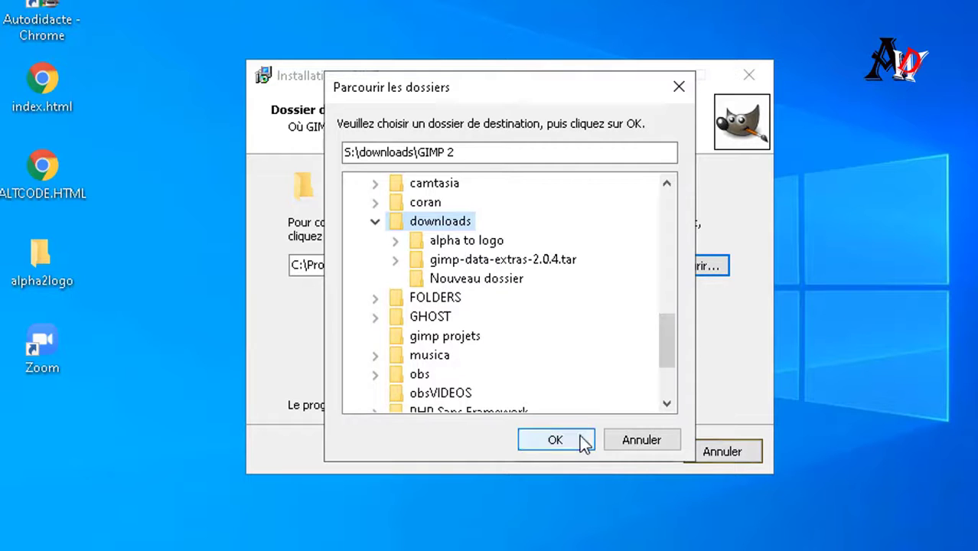
pyautogui.click(375, 221)
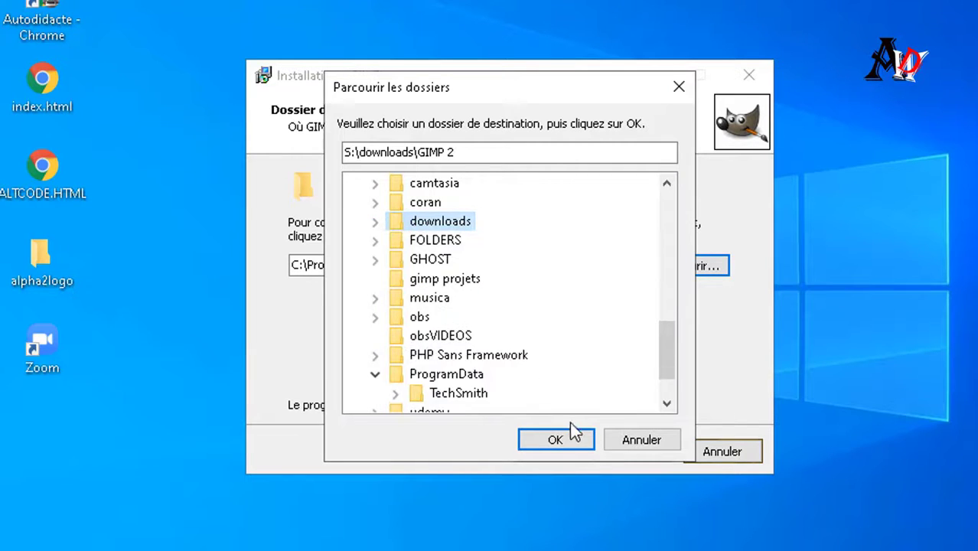
pyautogui.click(568, 439)
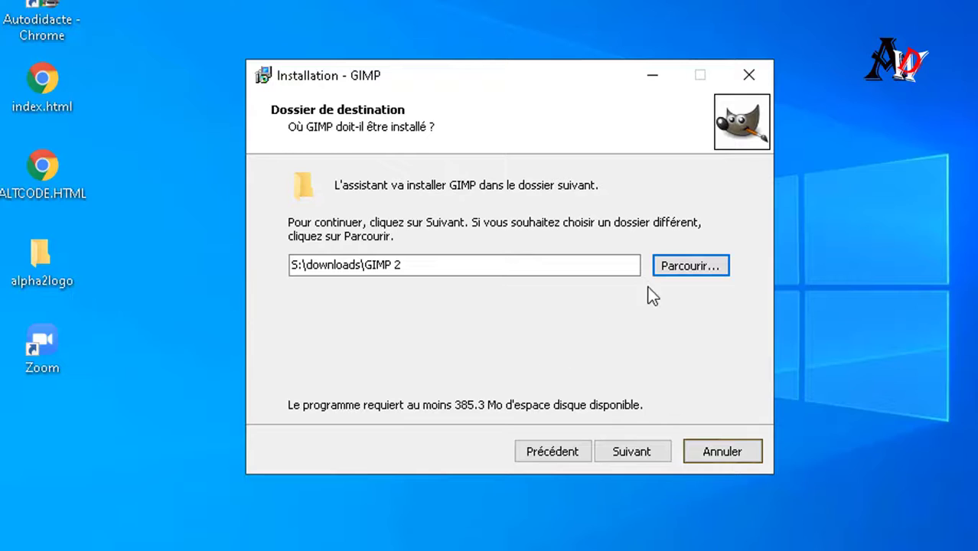
# Step: Uncheck the Traductions component, dropping the space requirement to 1.02 Go
pyautogui.click(640, 449)
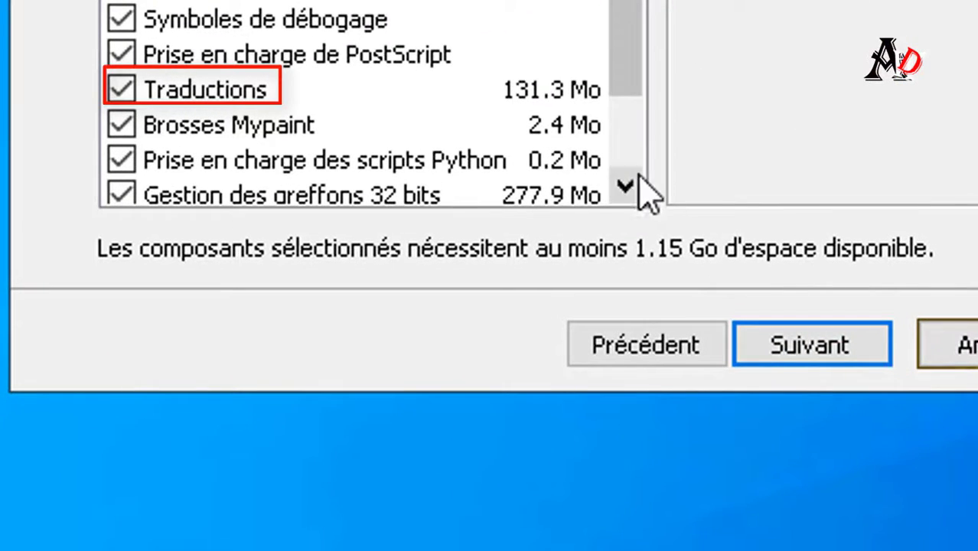
pyautogui.click(120, 90)
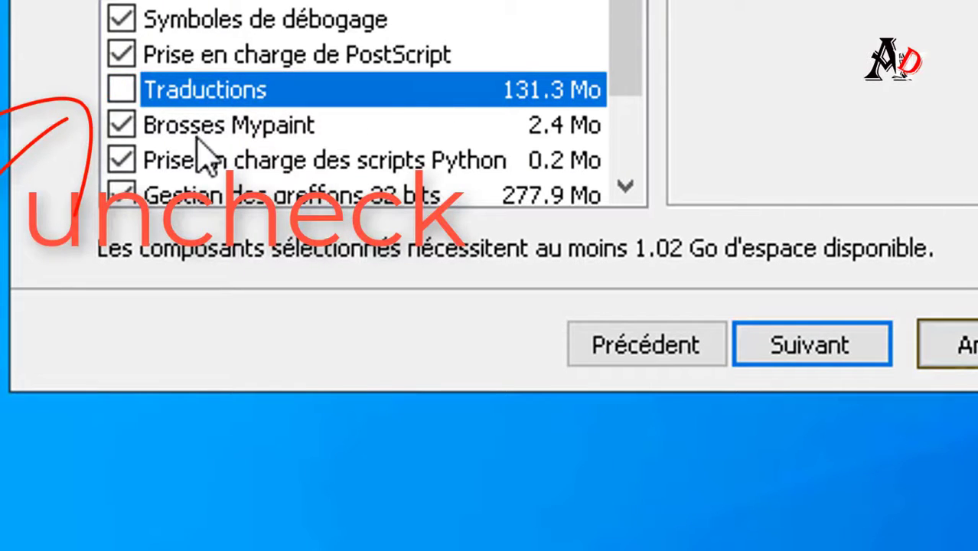
pyautogui.scroll(-1, 590, 136)
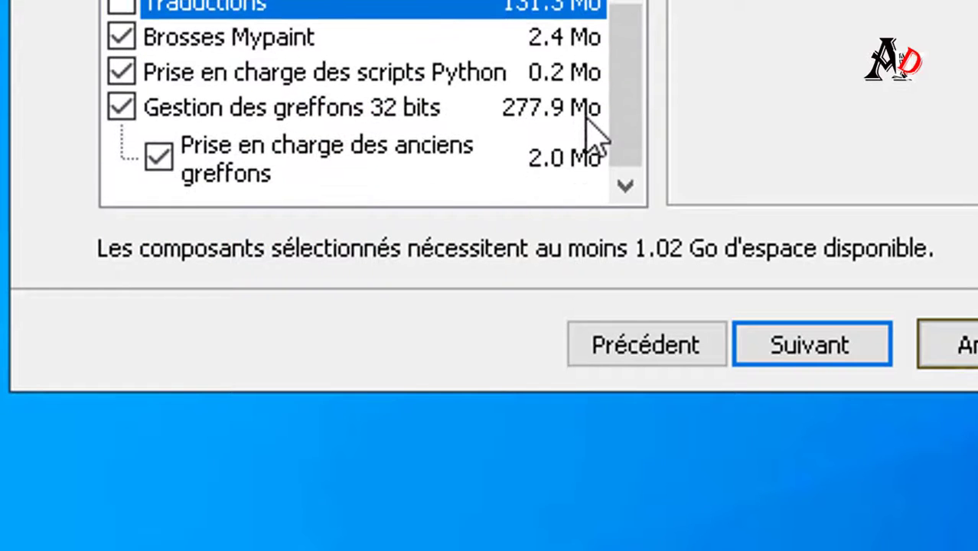
pyautogui.scroll(-1, 593, 138)
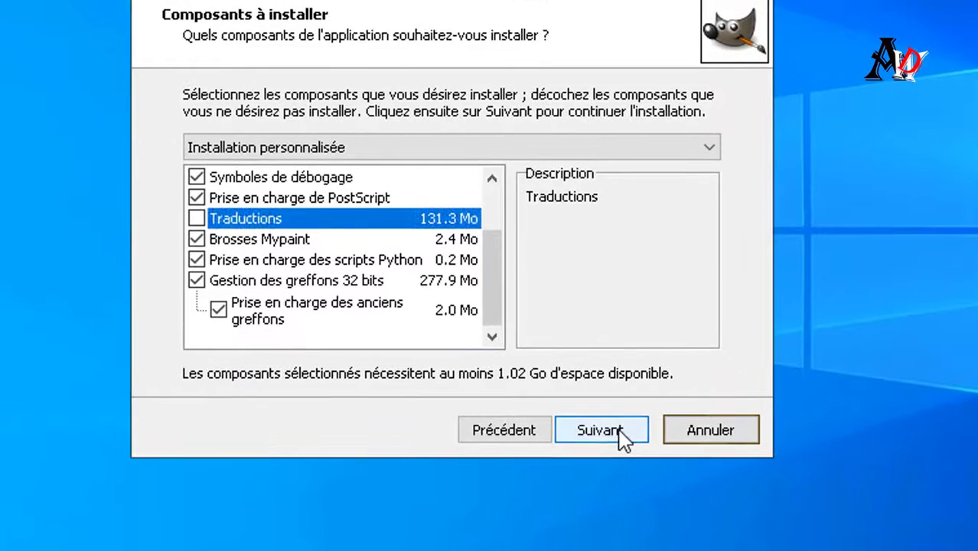
pyautogui.click(623, 433)
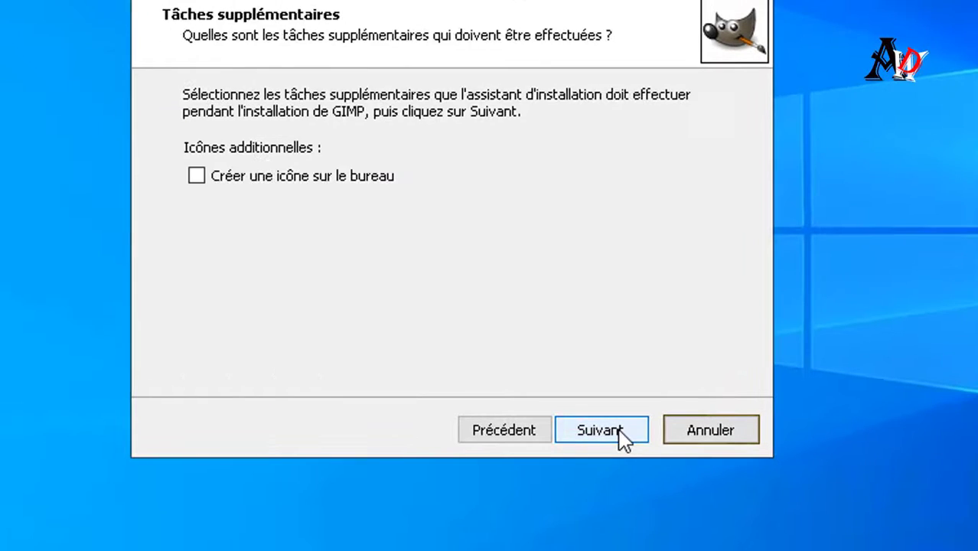
# Step: Enable 'Créer une icône sur le bureau' and install GIMP to S:\downloads\GIMP 2
pyautogui.click(196, 178)
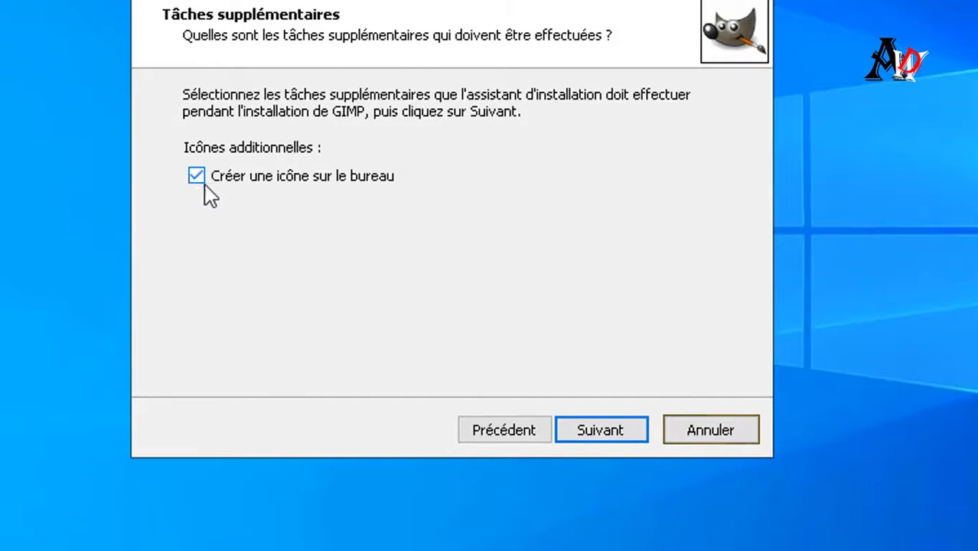
pyautogui.click(626, 432)
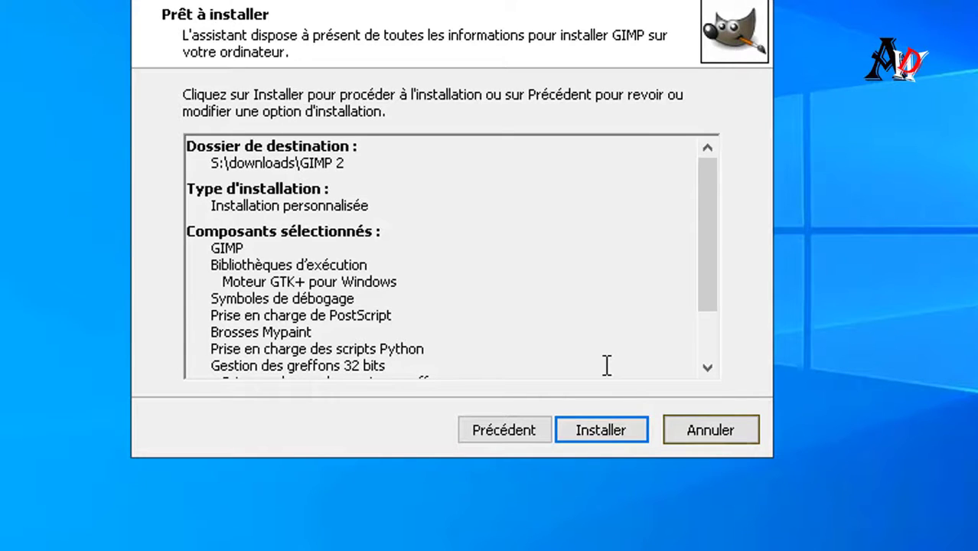
pyautogui.scroll(-2, 607, 365)
pyautogui.scroll(2, 606, 365)
pyautogui.click(596, 433)
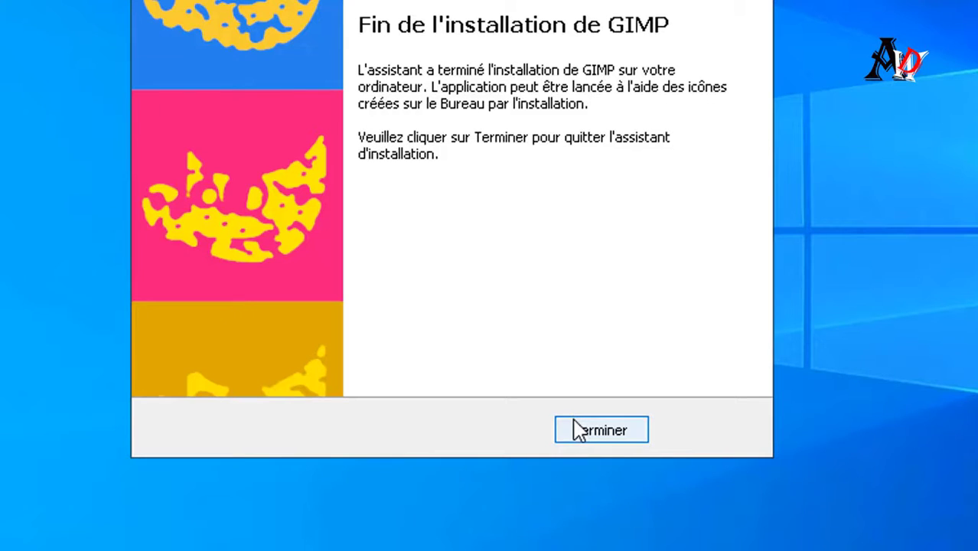
# Step: Close the finished installer and launch GIMP 2.10.24 from its desktop shortcut
pyautogui.click(601, 430)
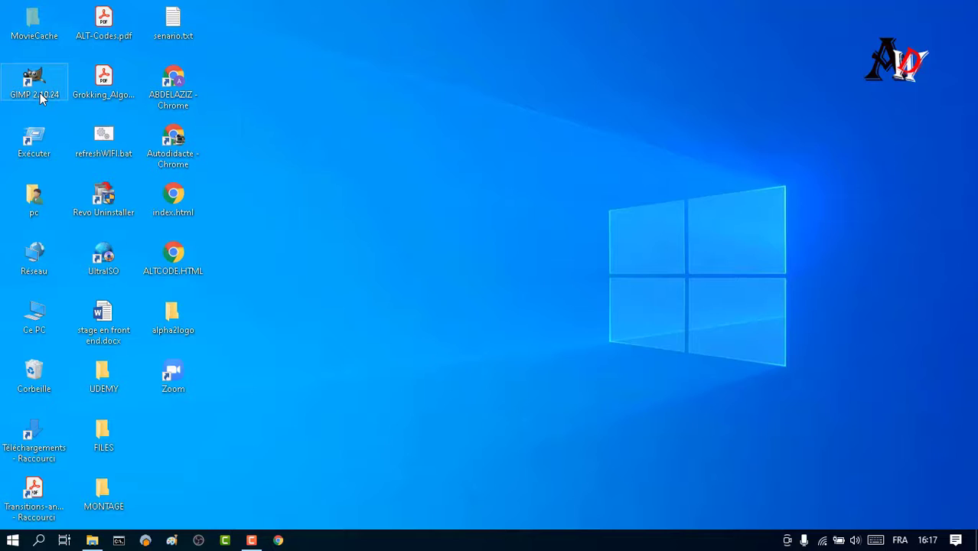
pyautogui.doubleClick(34, 83)
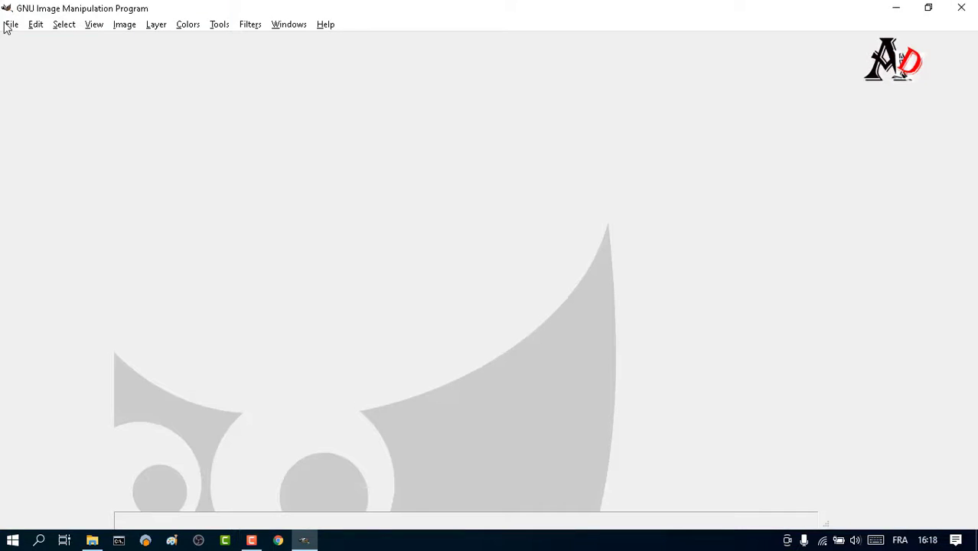
# Step: Check that the File and Edit menus list their commands in English, then dismiss them
pyautogui.click(11, 24)
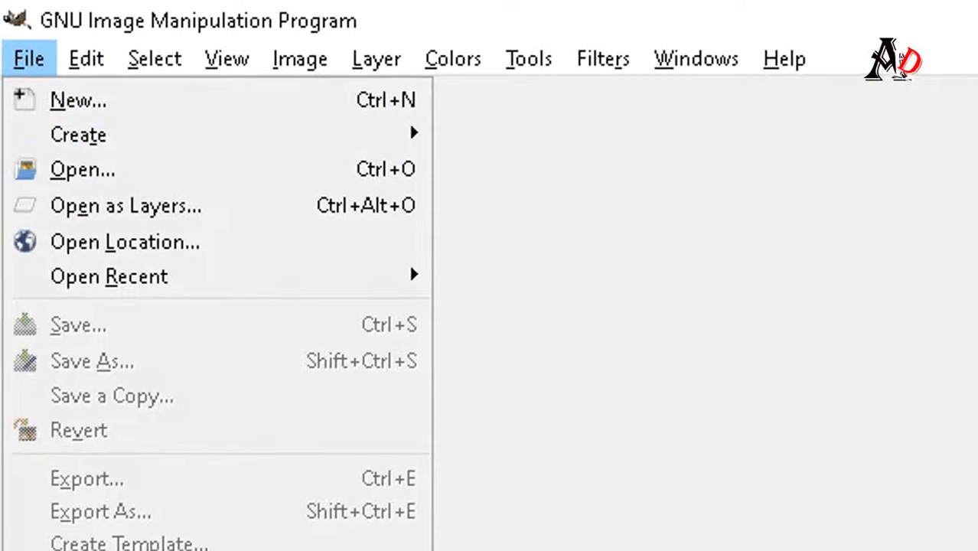
pyautogui.click(120, 33)
pyautogui.click(107, 61)
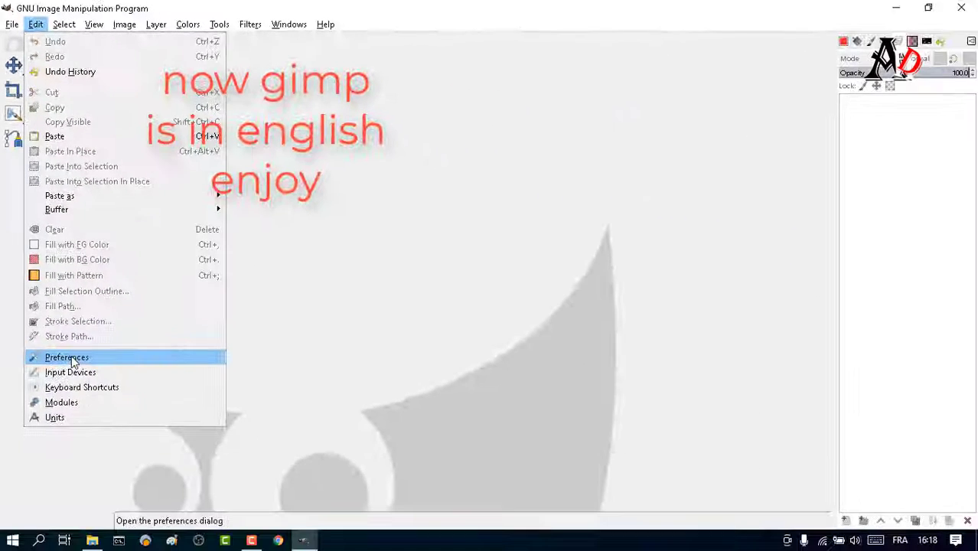
pyautogui.click(72, 358)
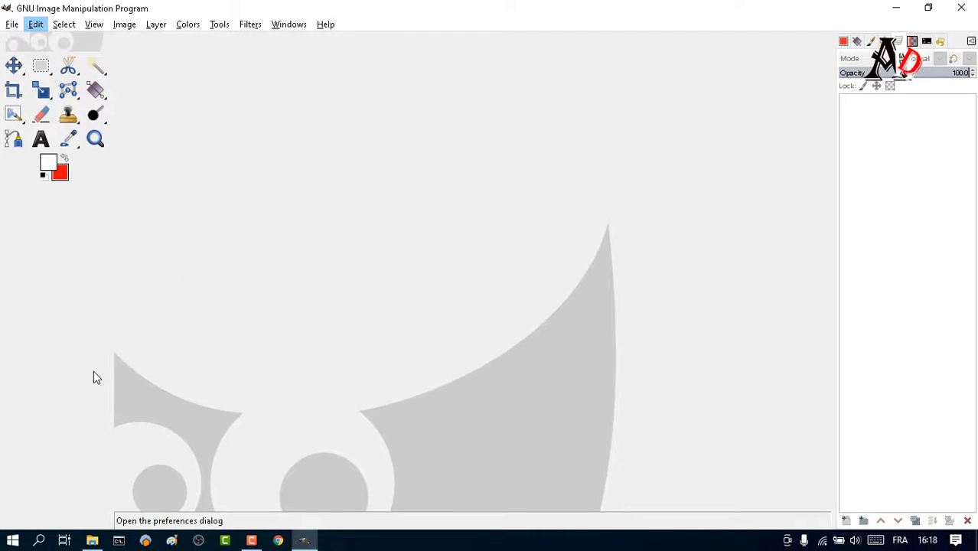